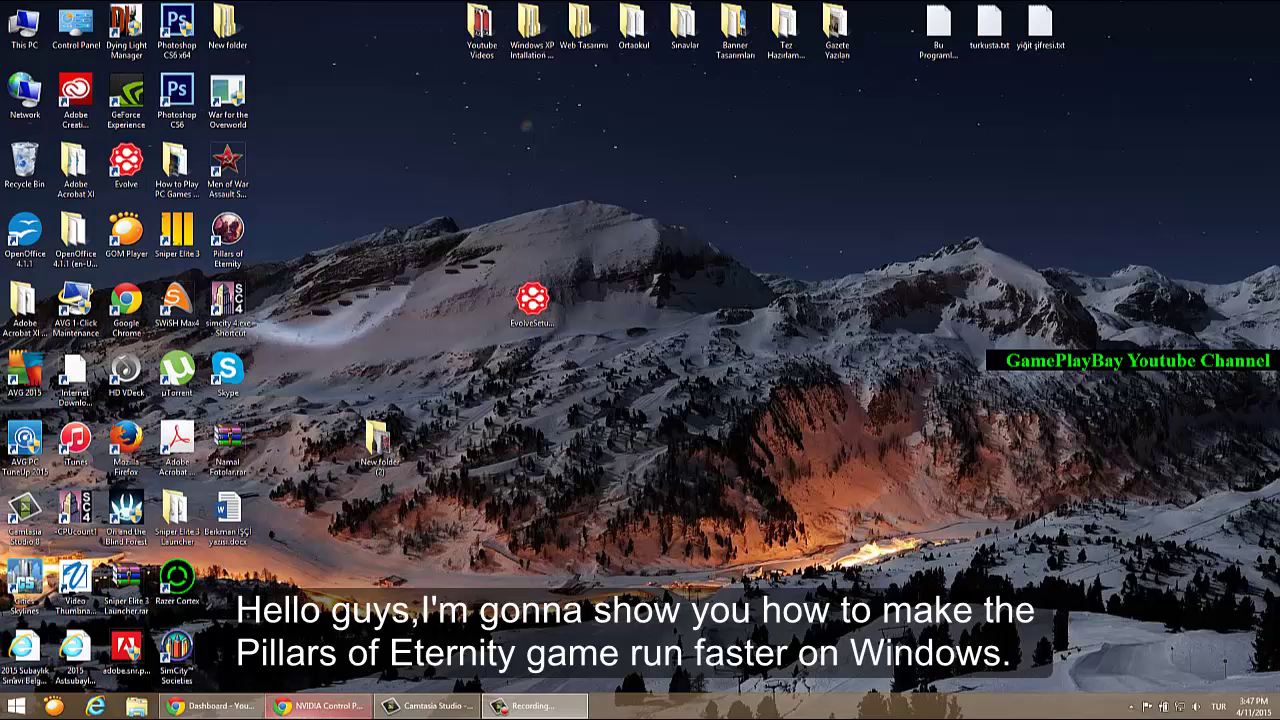
# Step: Launch Pillars of Eternity, continue the most recent saved game and lower the system volume while it loads
pyautogui.doubleClick(231, 236)
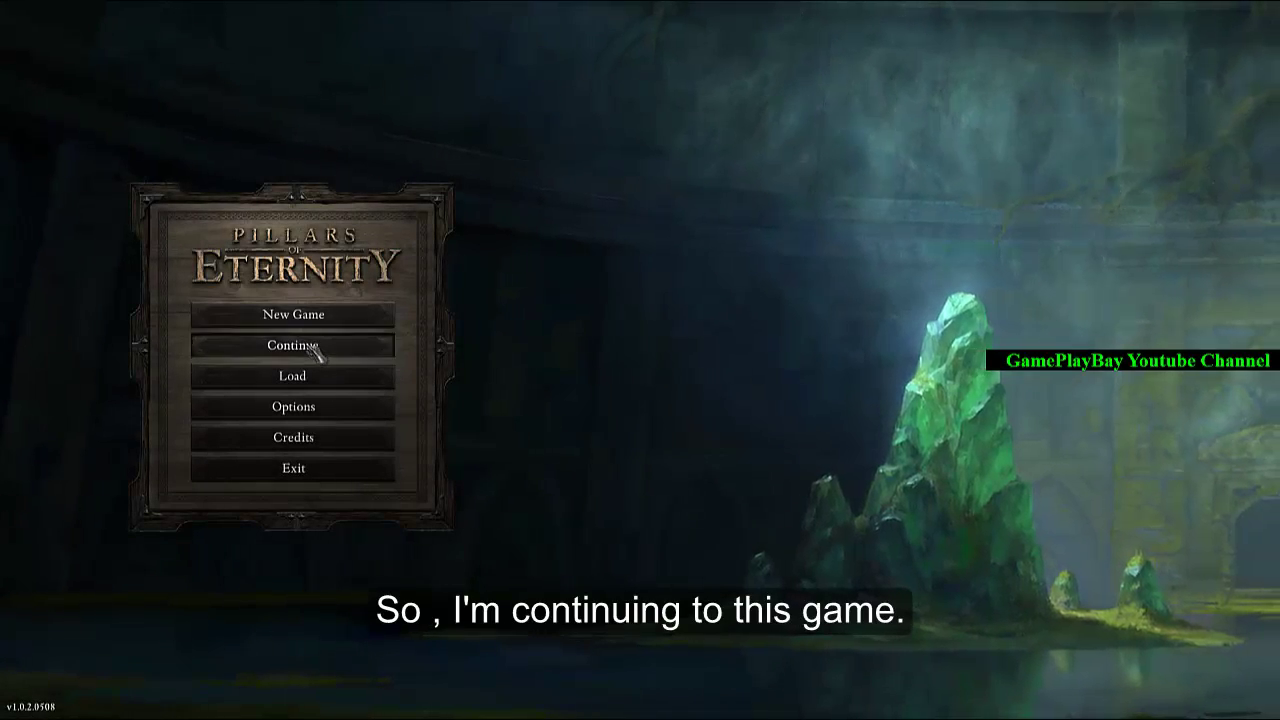
pyautogui.click(314, 346)
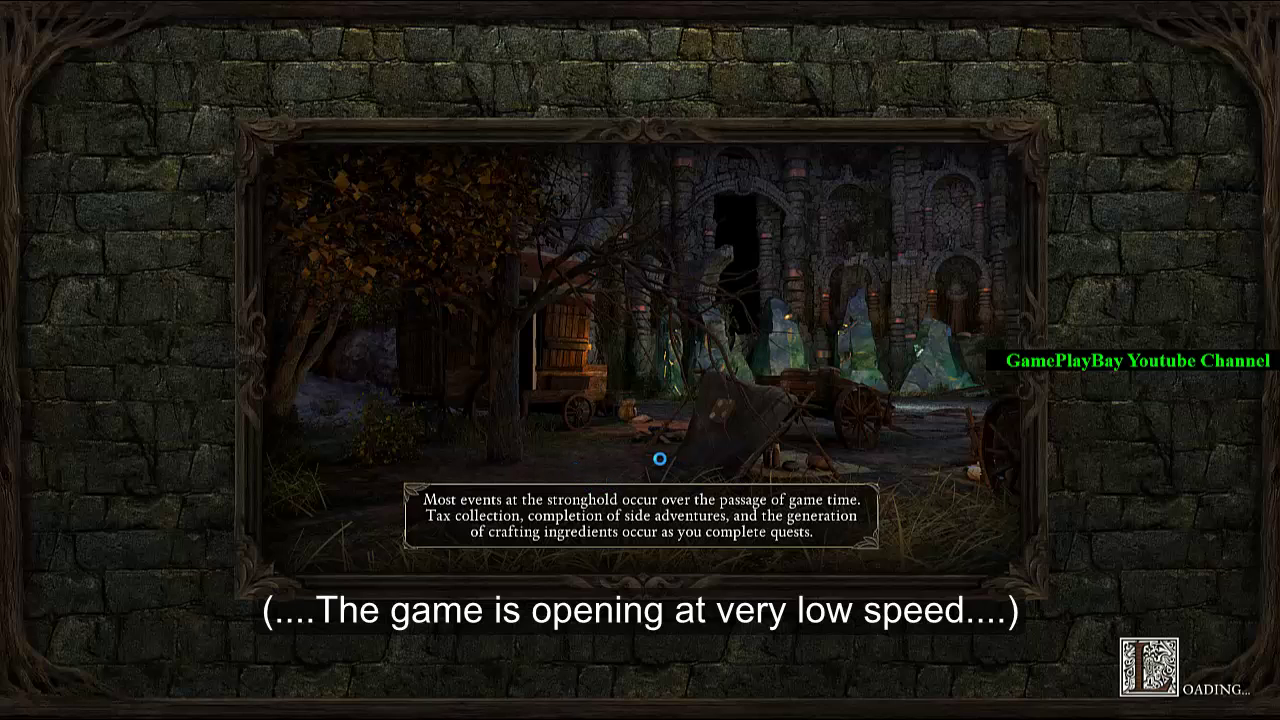
pyautogui.press('XF86AudioLowerVolume')
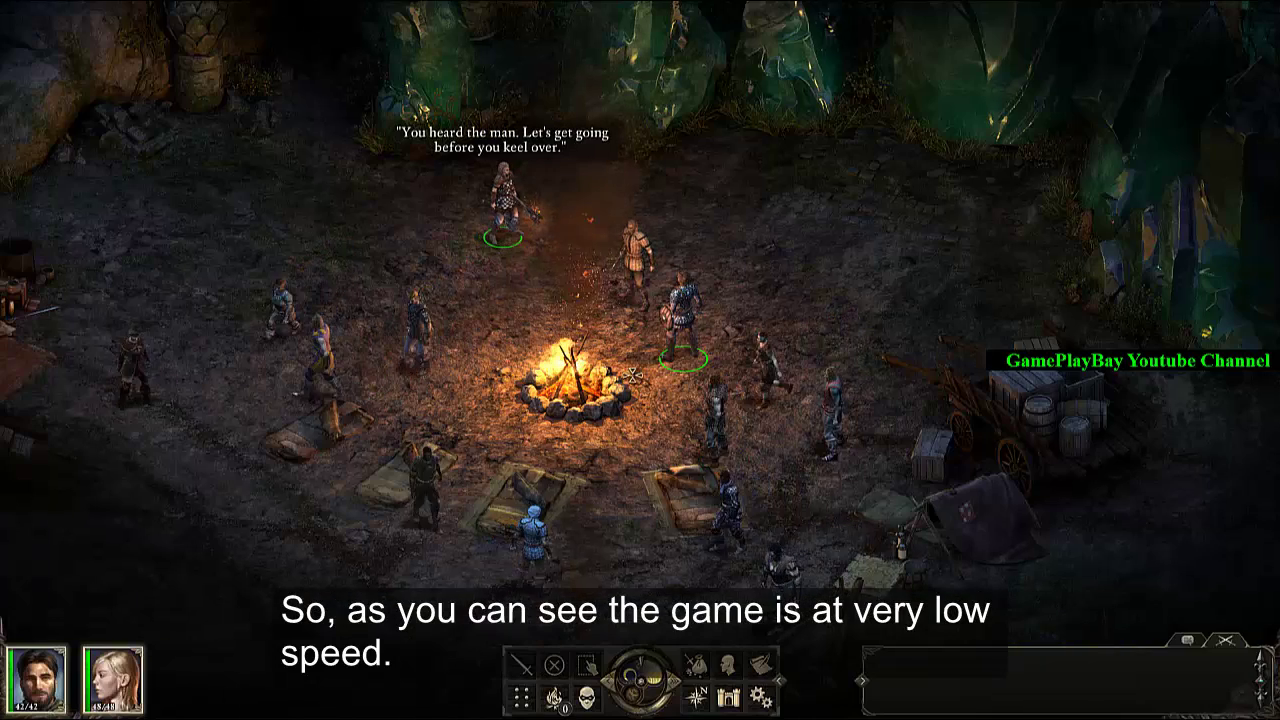
# Step: Zoom out and move the two-member party to several spots around the campfire to check how smoothly the game runs
pyautogui.scroll(-2, 591, 281)
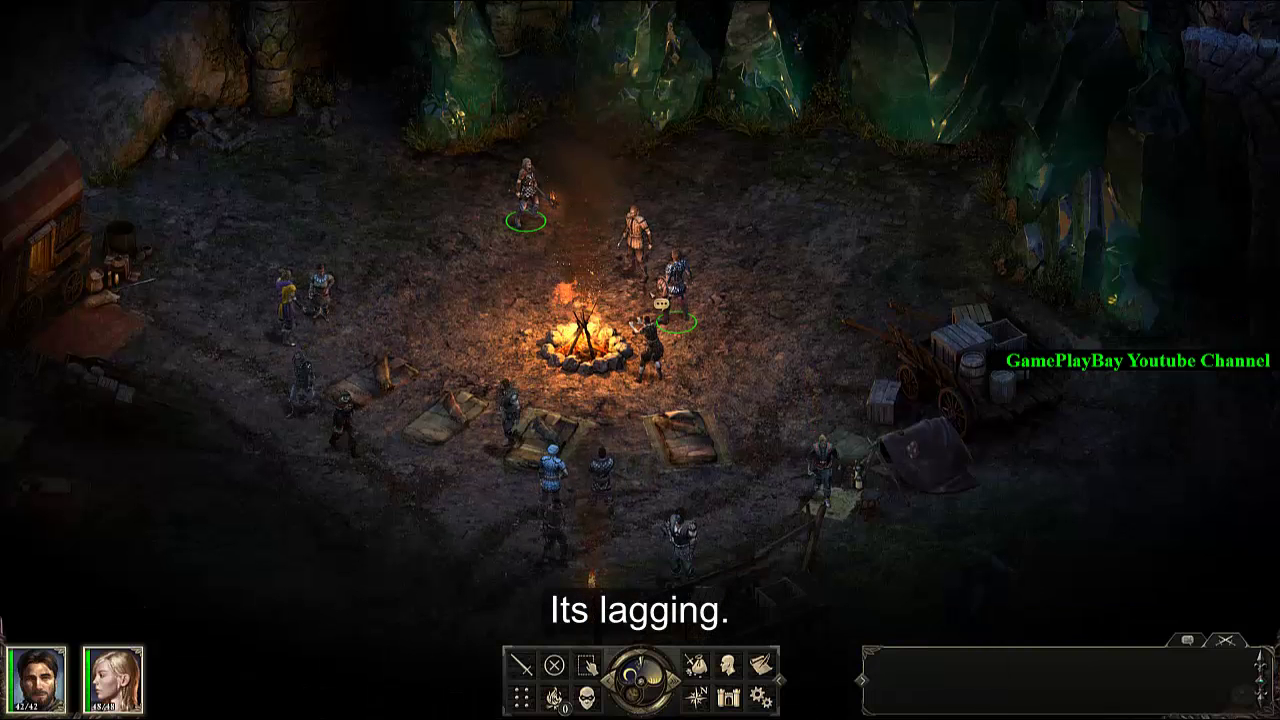
pyautogui.click(439, 303)
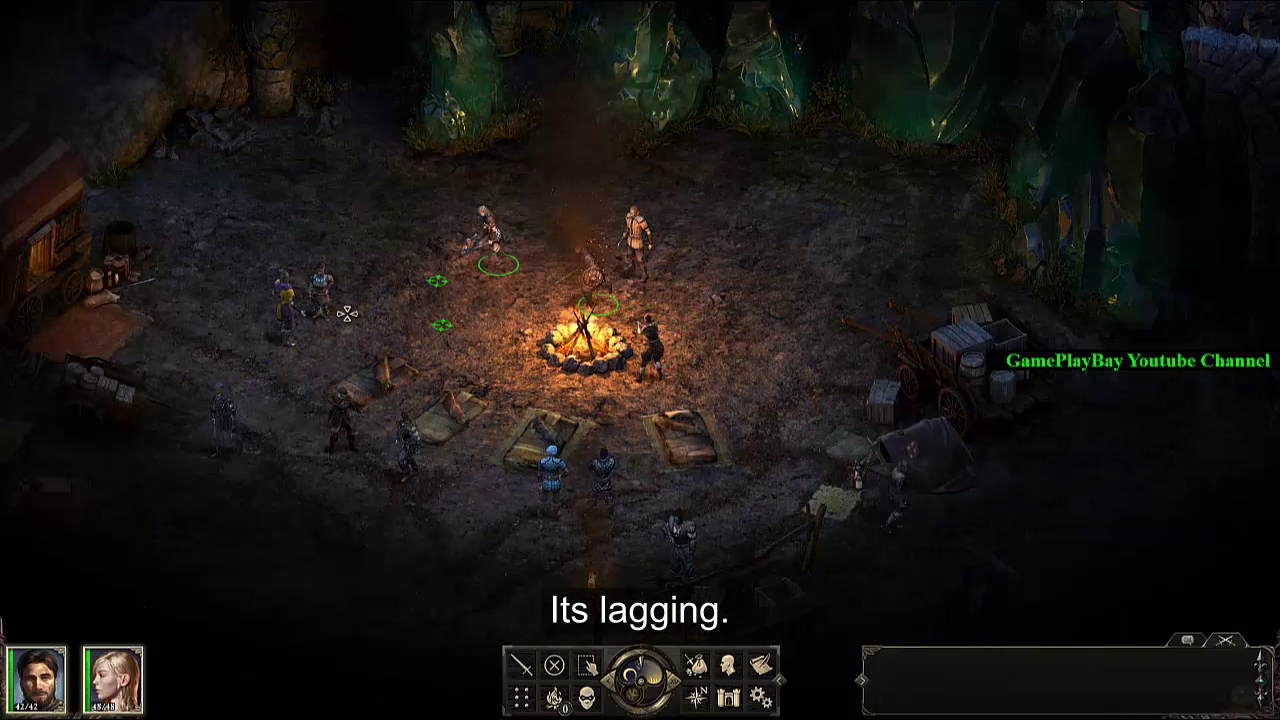
pyautogui.click(289, 184)
pyautogui.click(537, 281)
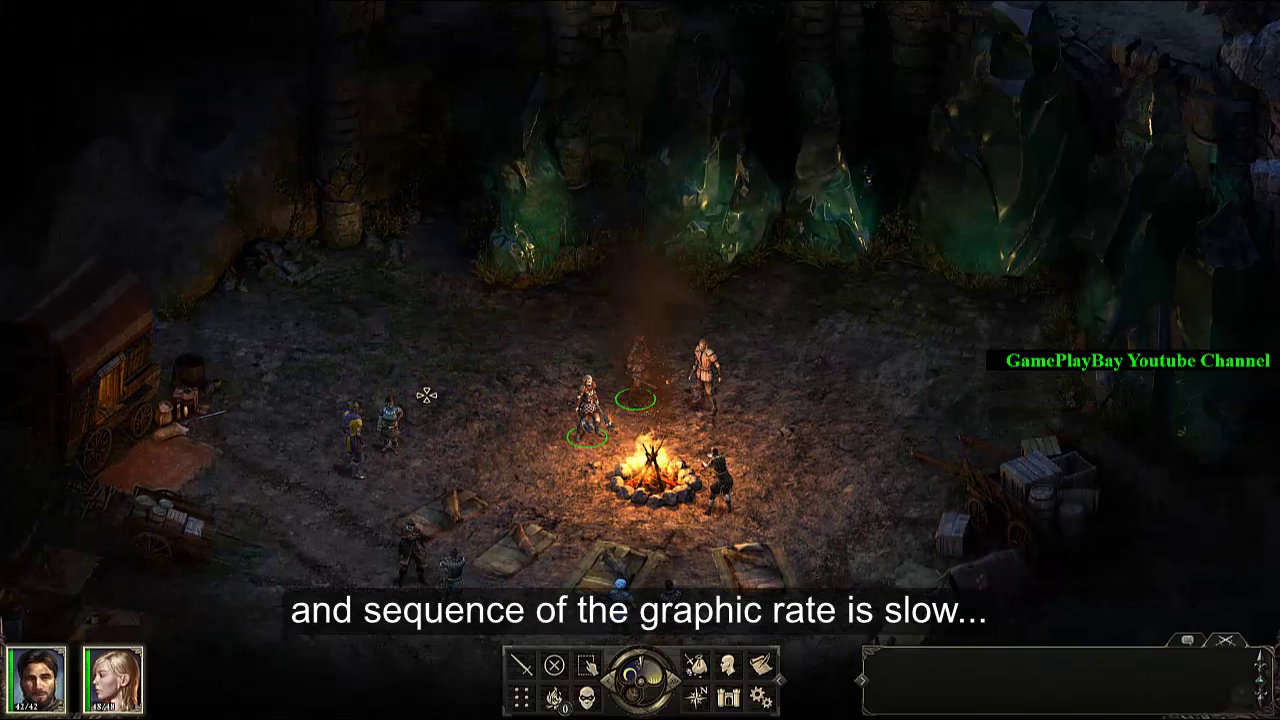
pyautogui.click(391, 383)
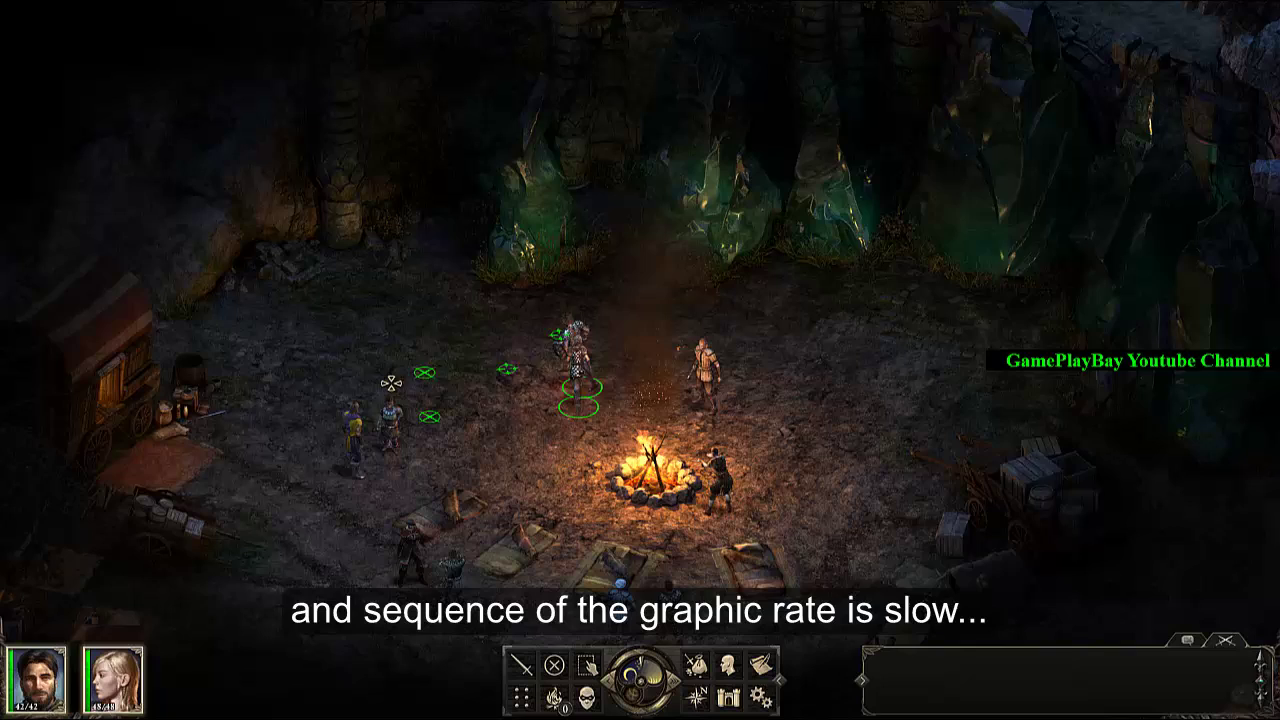
pyautogui.click(467, 456)
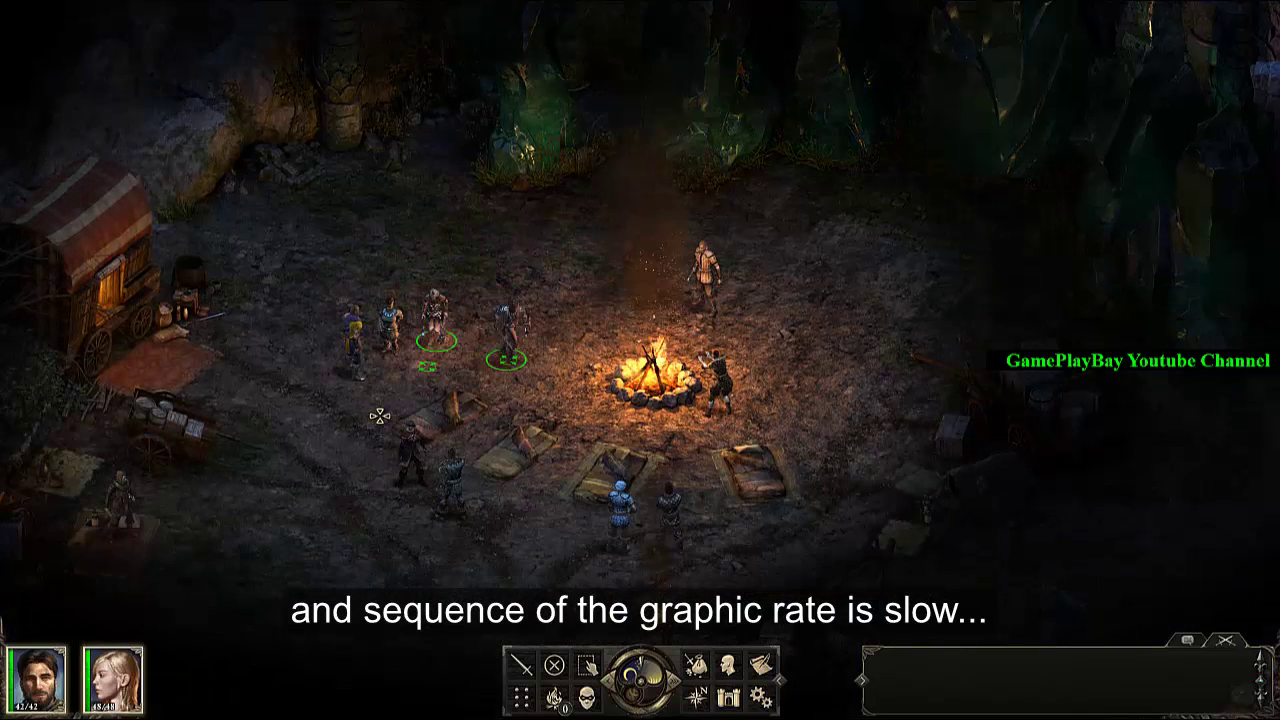
pyautogui.click(379, 415)
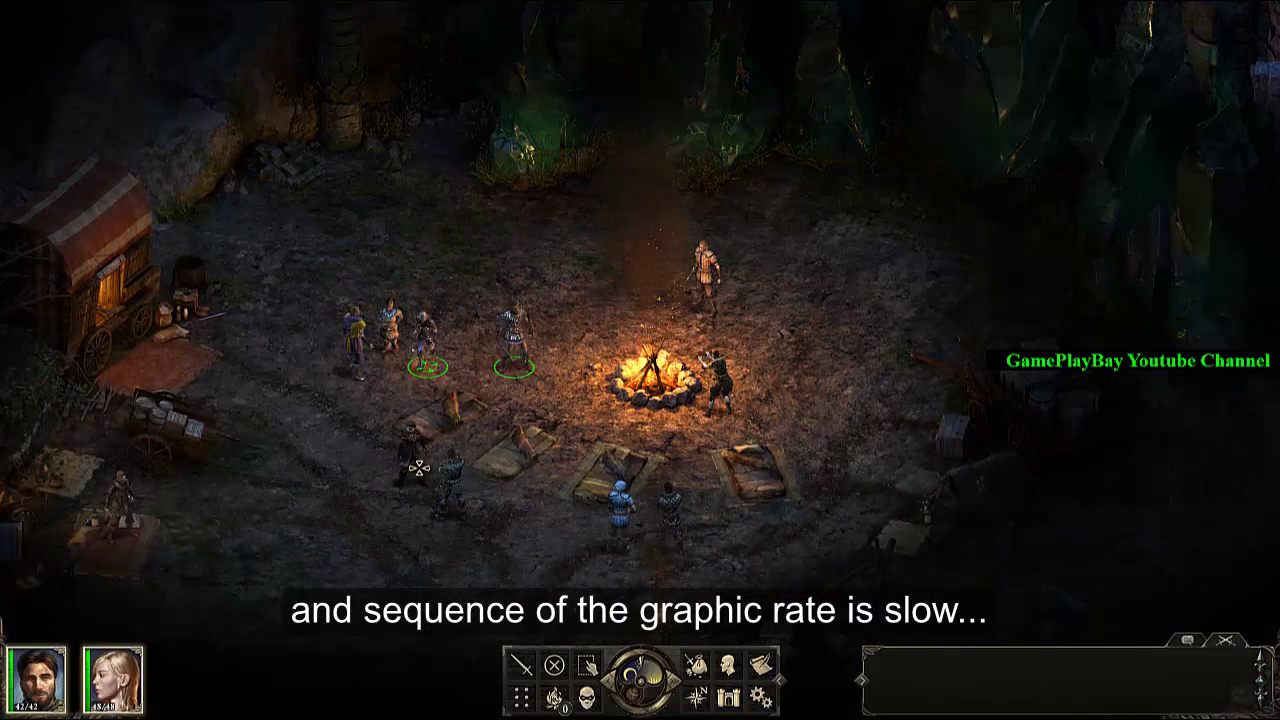
pyautogui.click(757, 571)
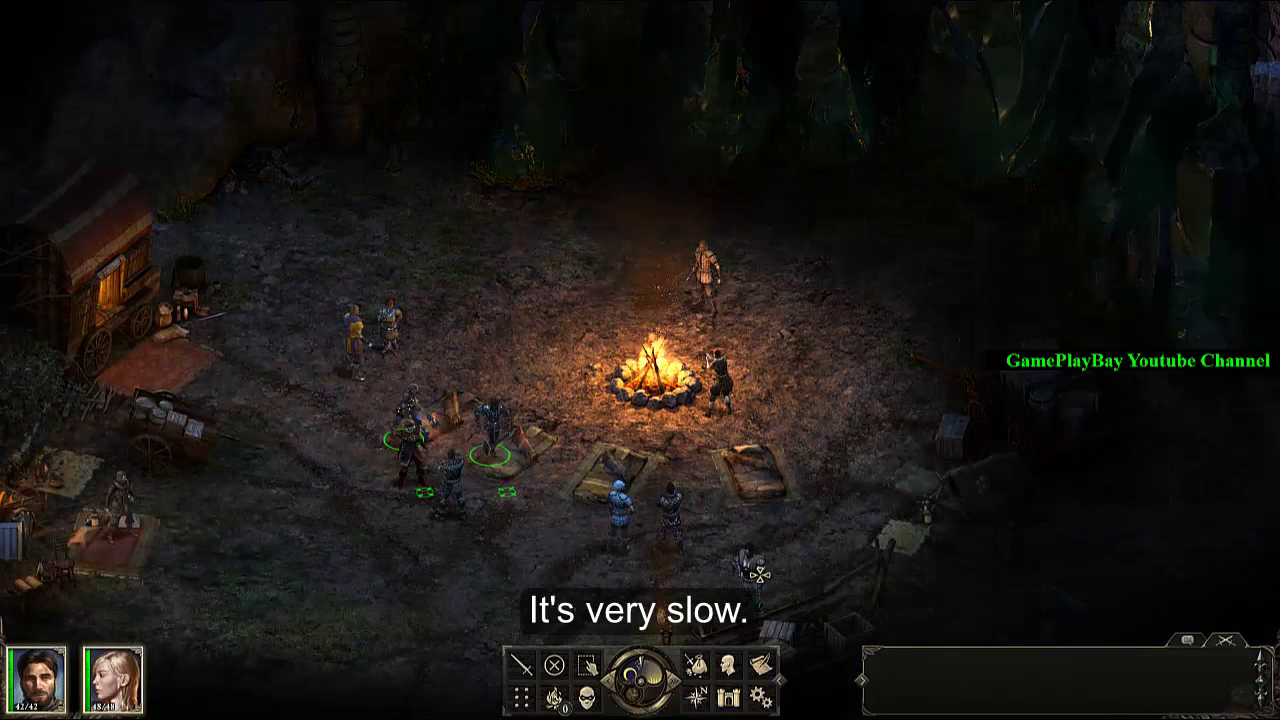
pyautogui.click(795, 372)
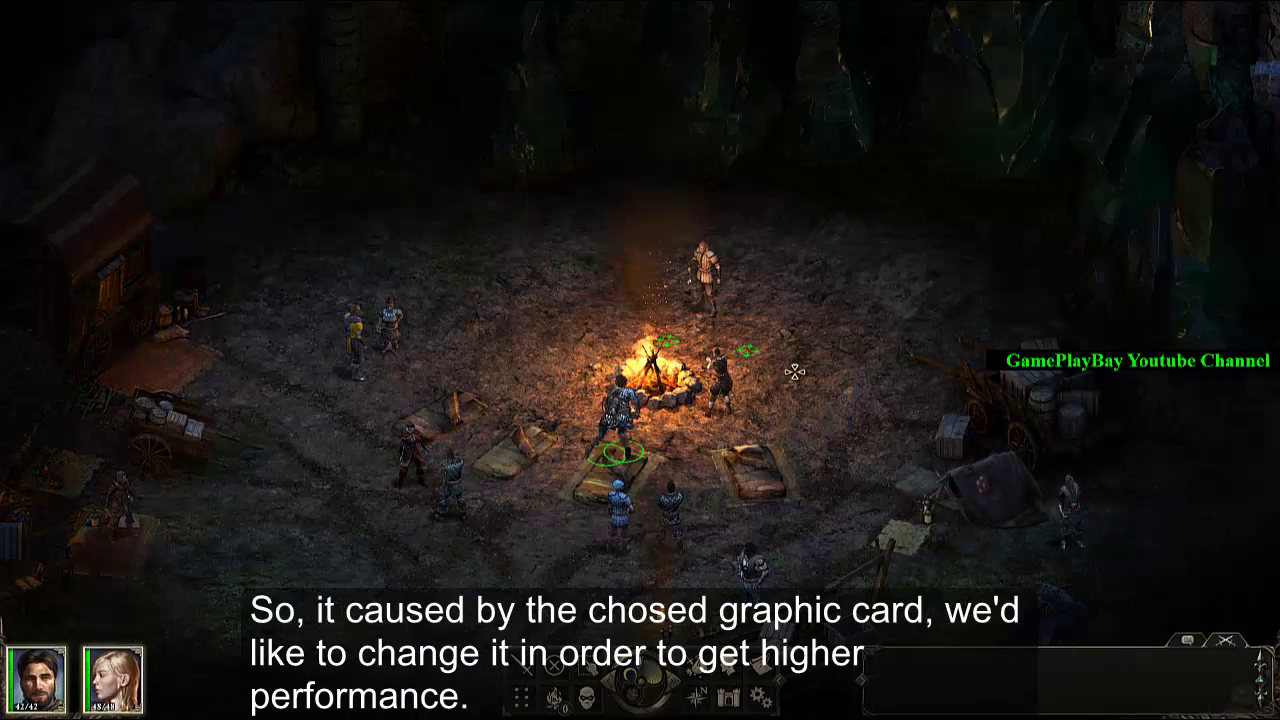
pyautogui.click(698, 366)
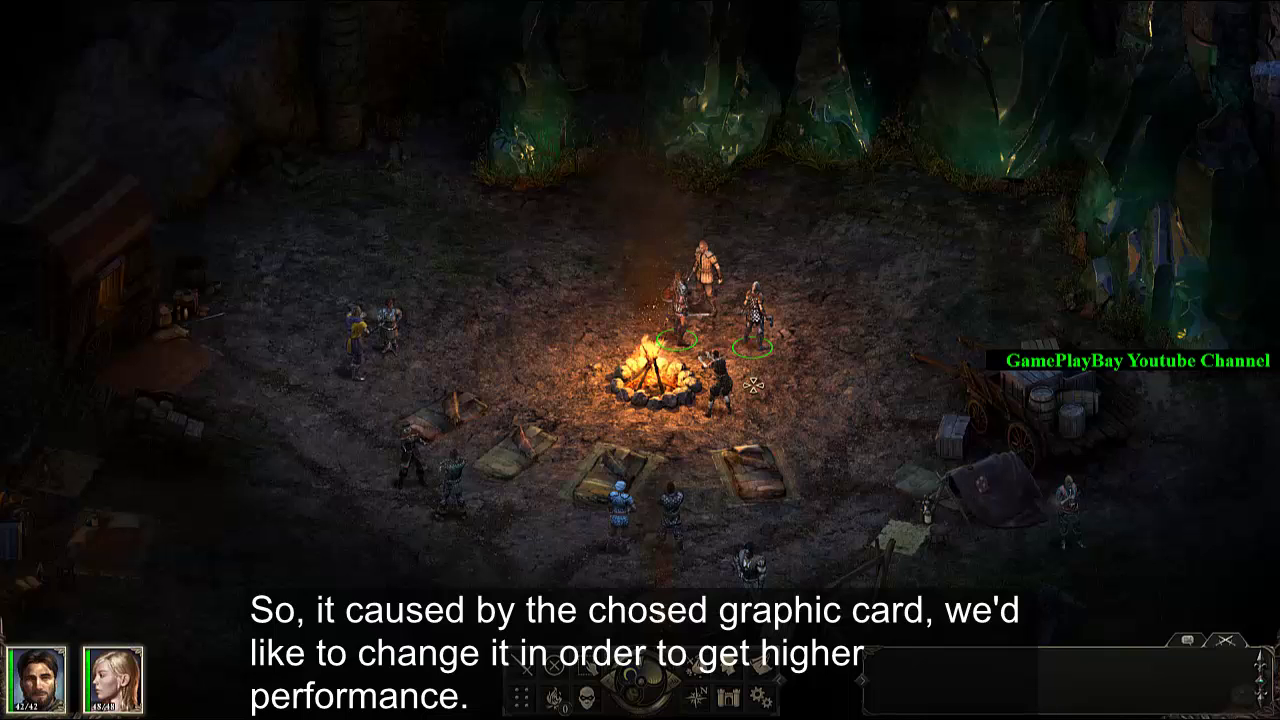
# Step: Quit Pillars of Eternity to the desktop and accept the quit confirmation
pyautogui.press('Escape')
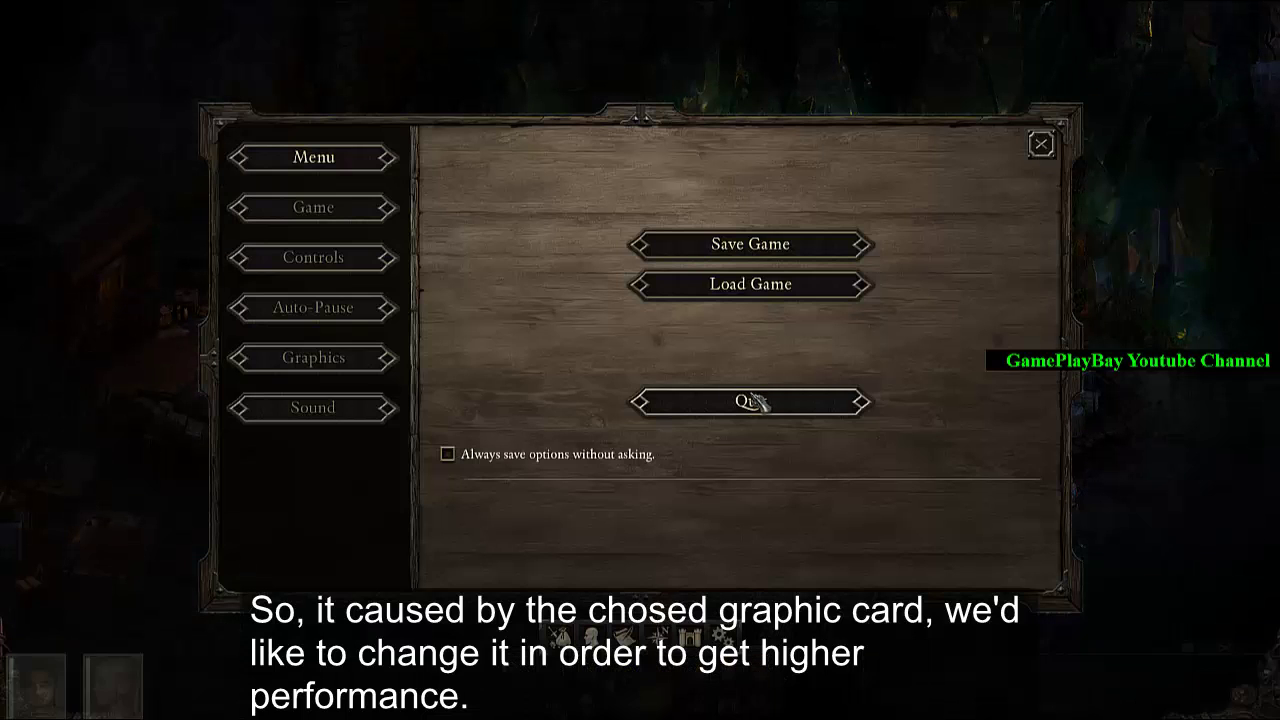
pyautogui.click(755, 412)
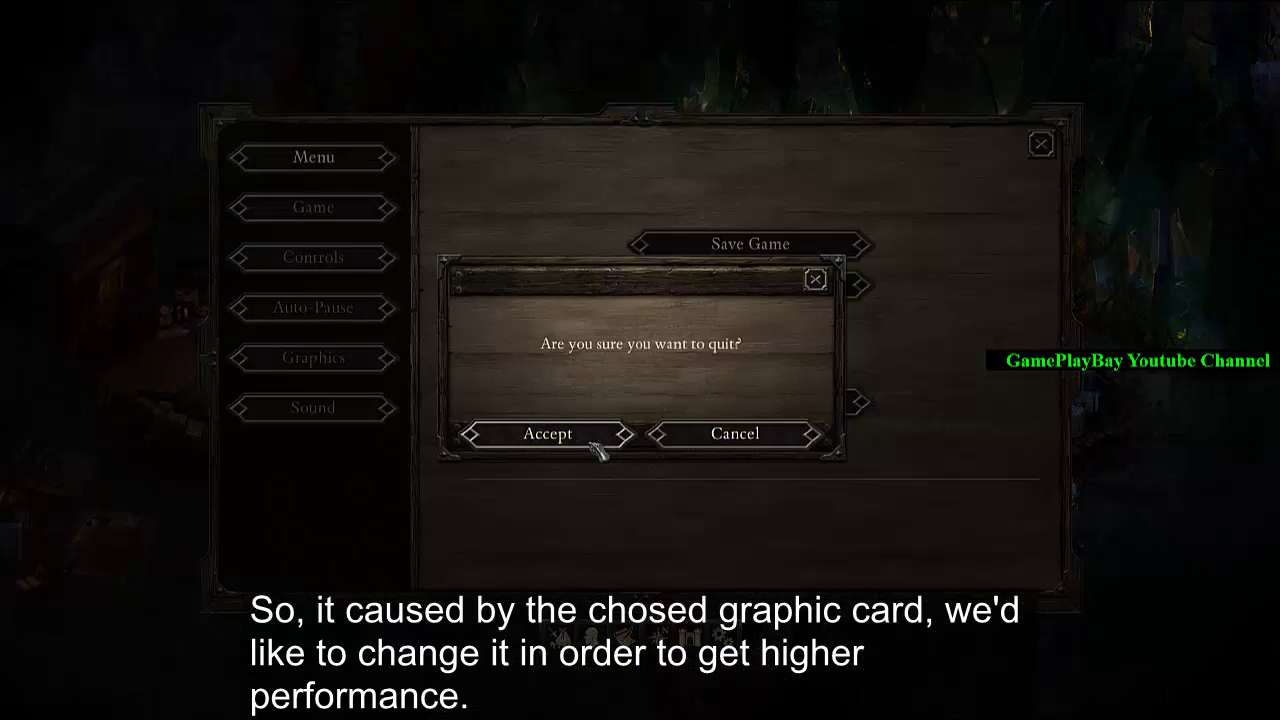
pyautogui.click(597, 446)
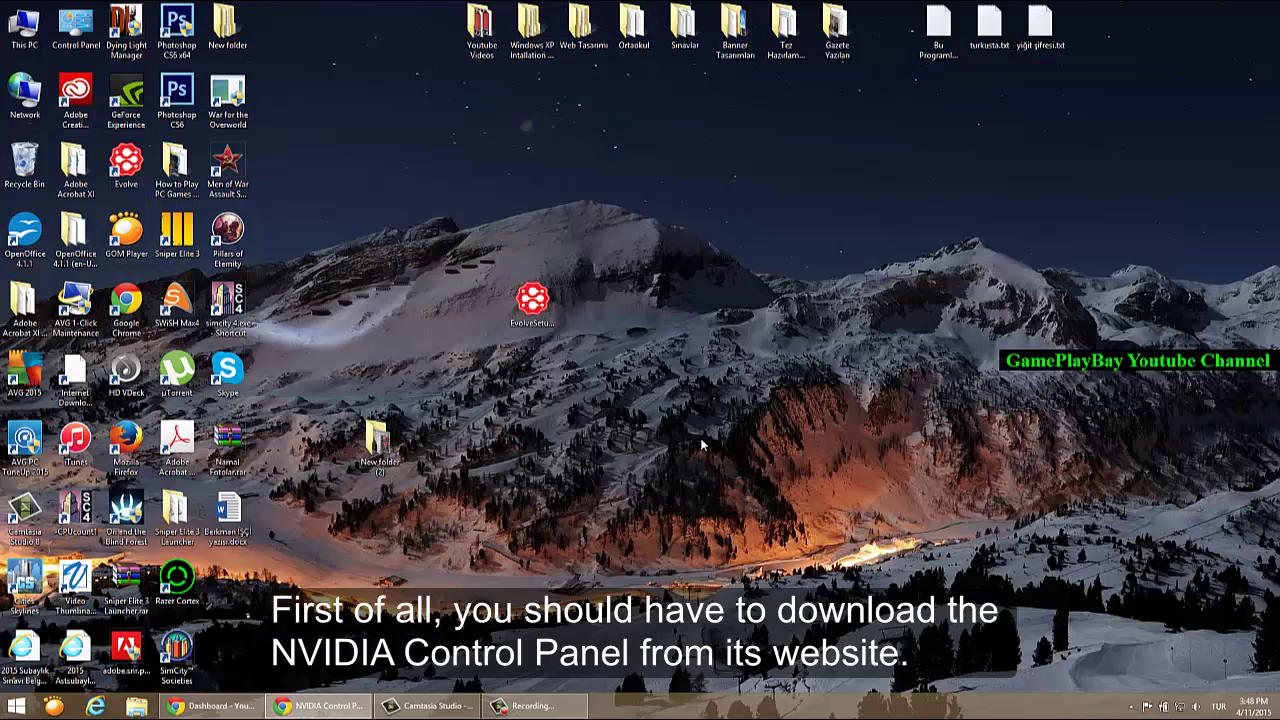
# Step: Switch to Chrome and look over the NVIDIA Control Panel – Performance Group page on nvidia.com
pyautogui.click(320, 706)
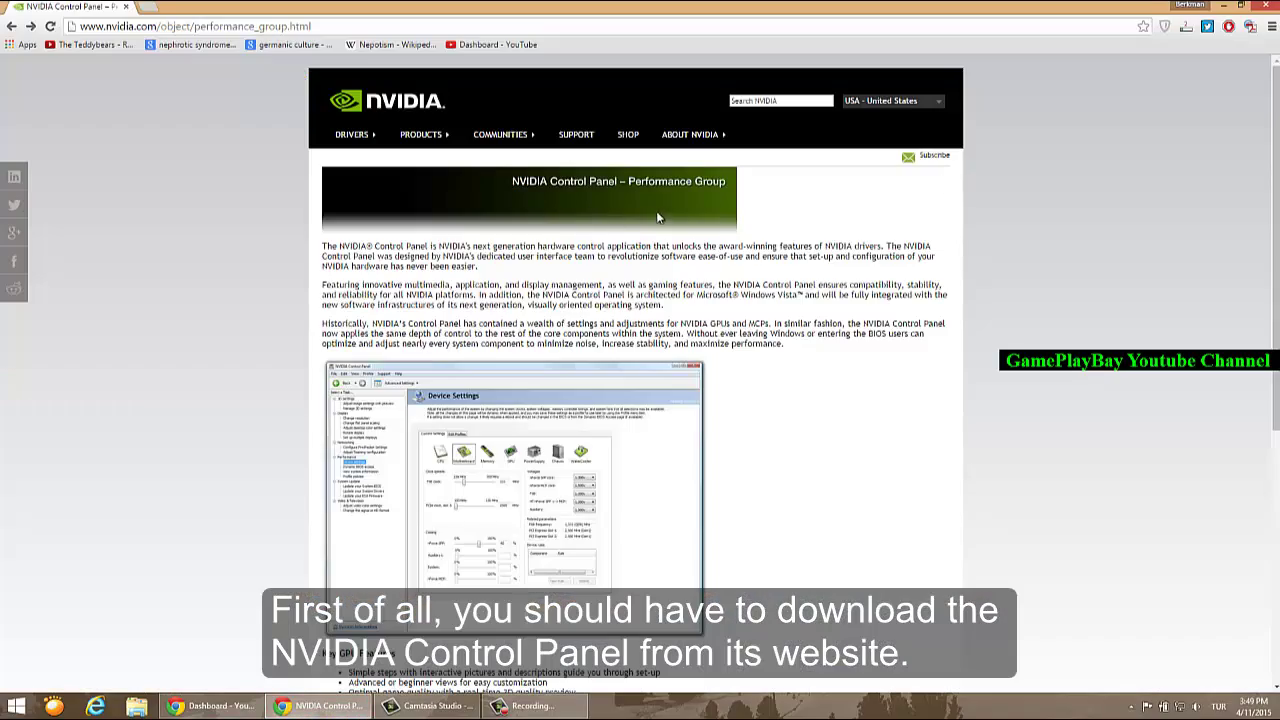
pyautogui.scroll(-4, 631, 188)
pyautogui.scroll(4, 515, 175)
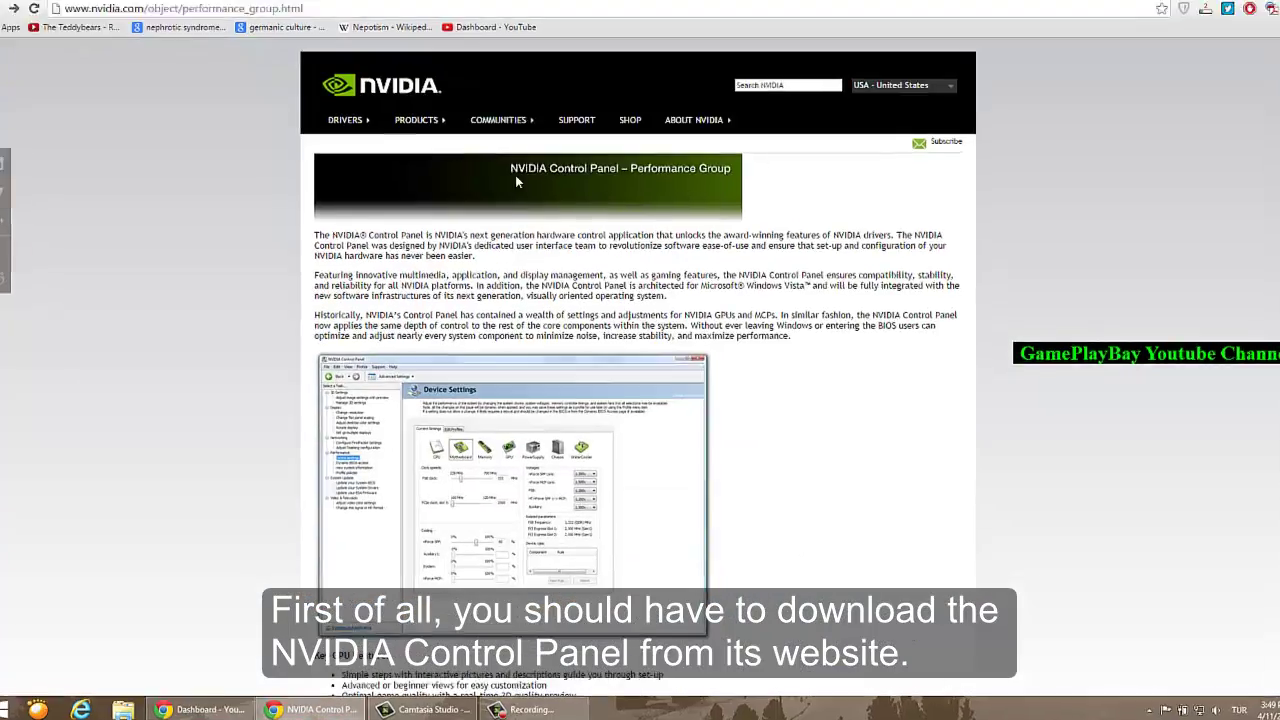
pyautogui.moveTo(508, 137)
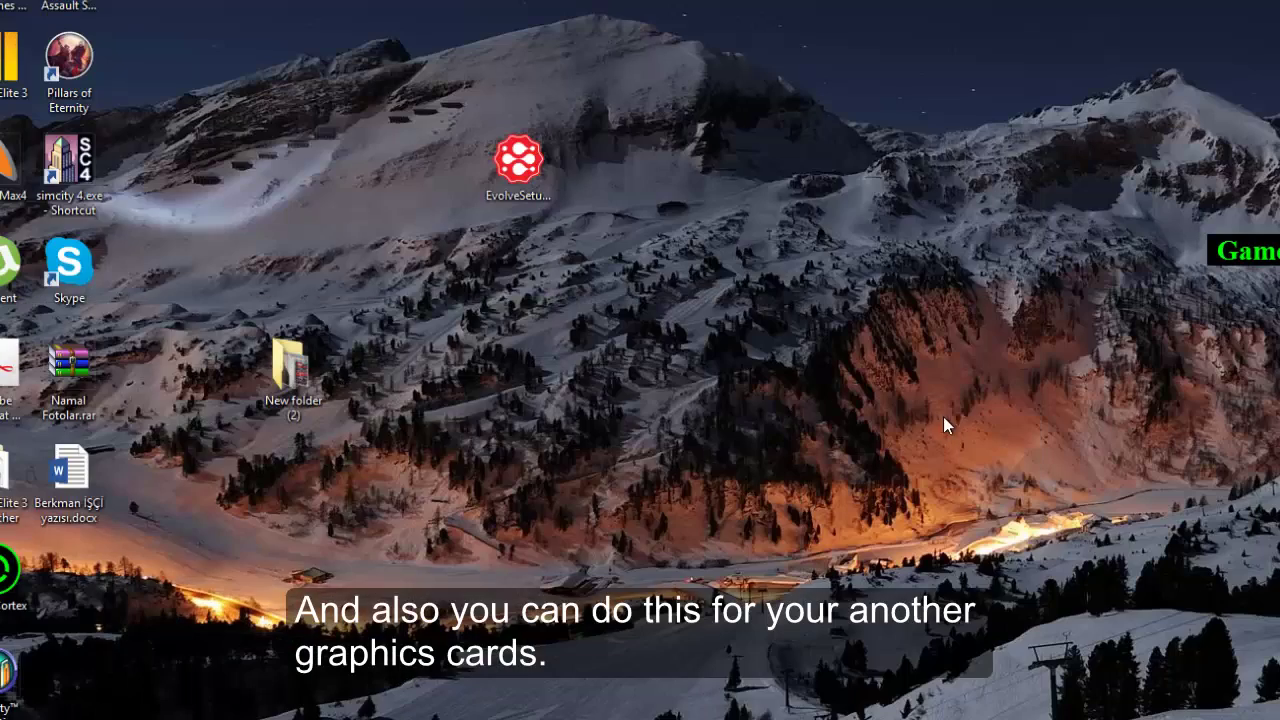
# Step: Open the NVIDIA Control Panel from the desktop
pyautogui.moveTo(943, 416); pyautogui.dragTo(354, 37)
pyautogui.click(797, 125)
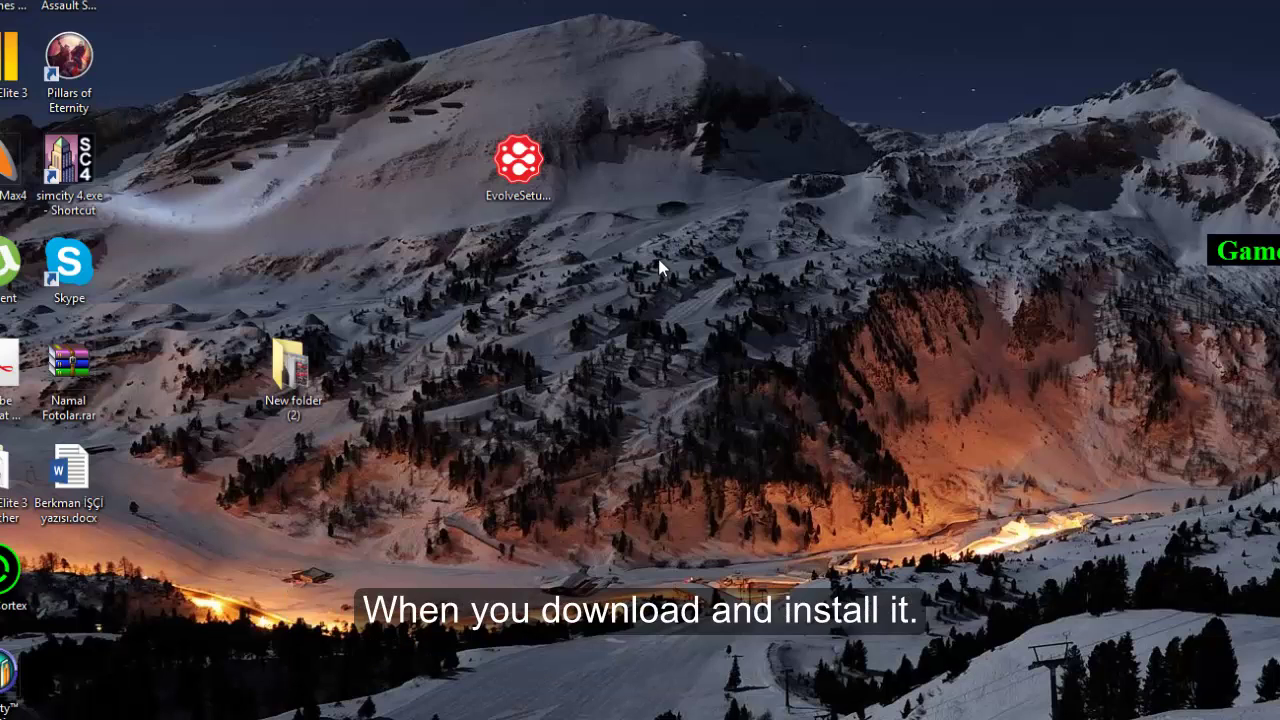
pyautogui.rightClick(726, 180)
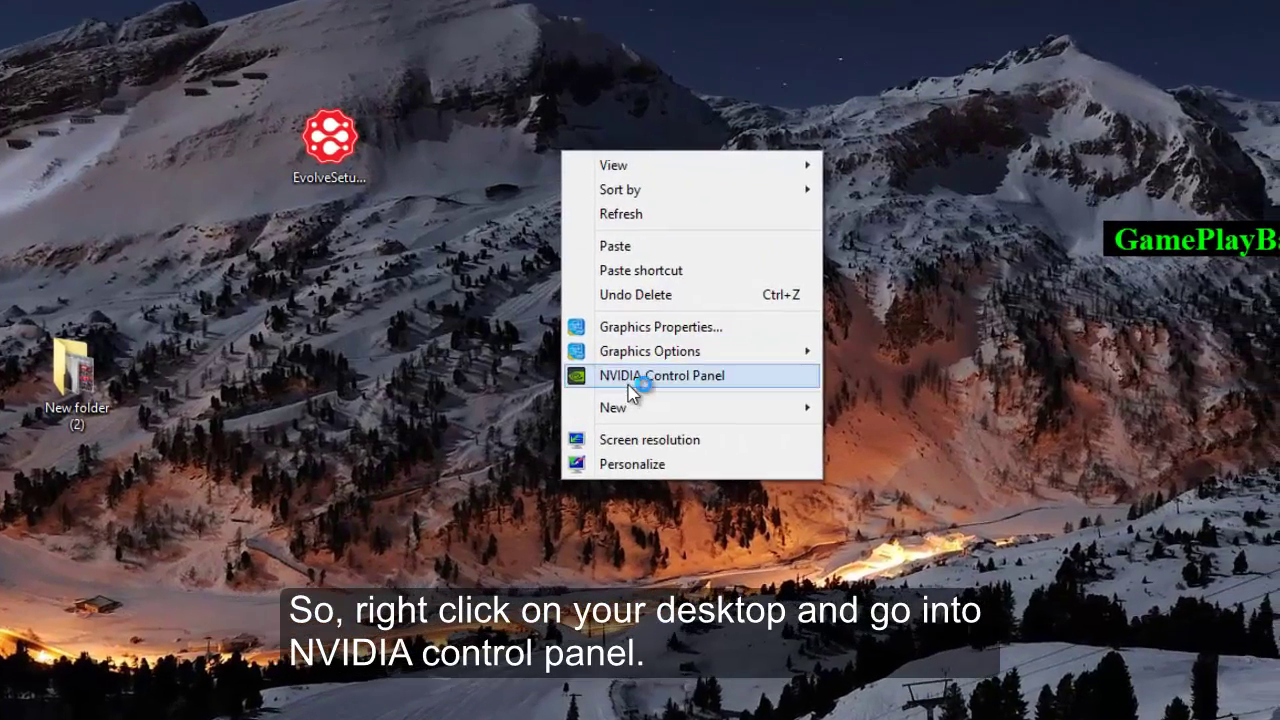
pyautogui.click(772, 388)
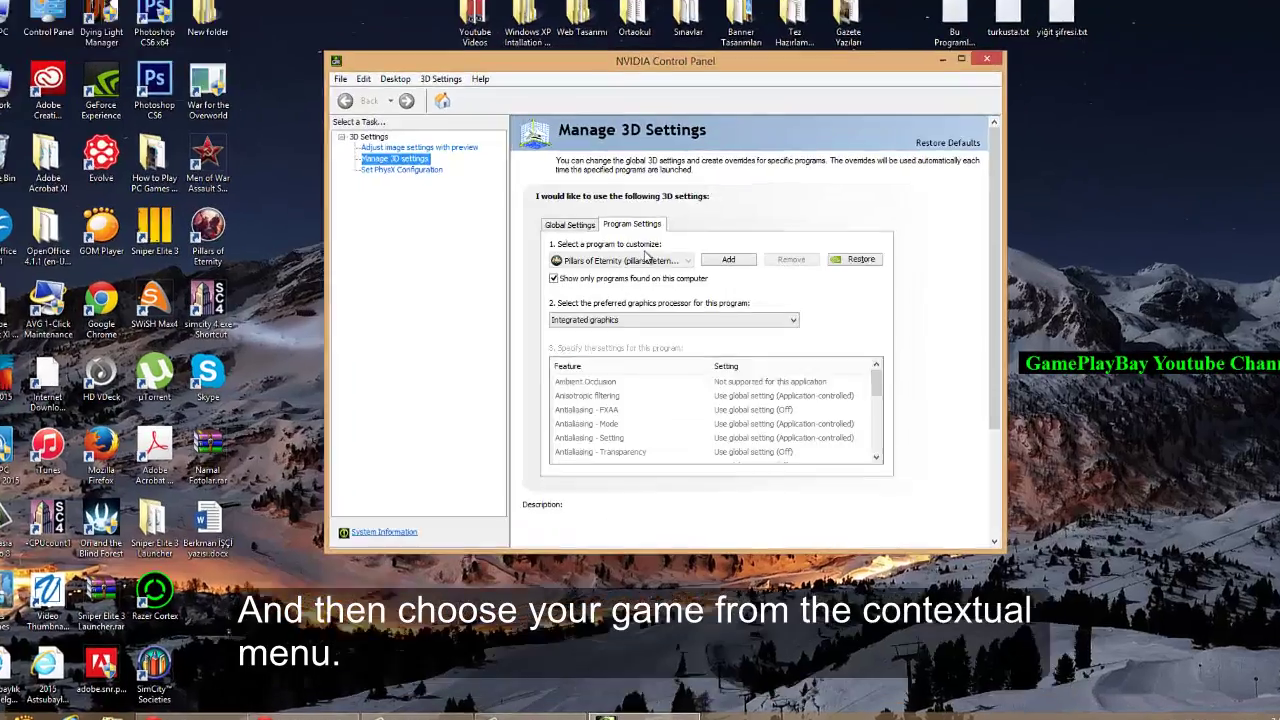
# Step: Set the preferred graphics processor for Pillars of Eternity (pillarsofeternity.exe) to High-performance NVIDIA processor, and close the NVIDIA Control Panel
pyautogui.click(604, 262)
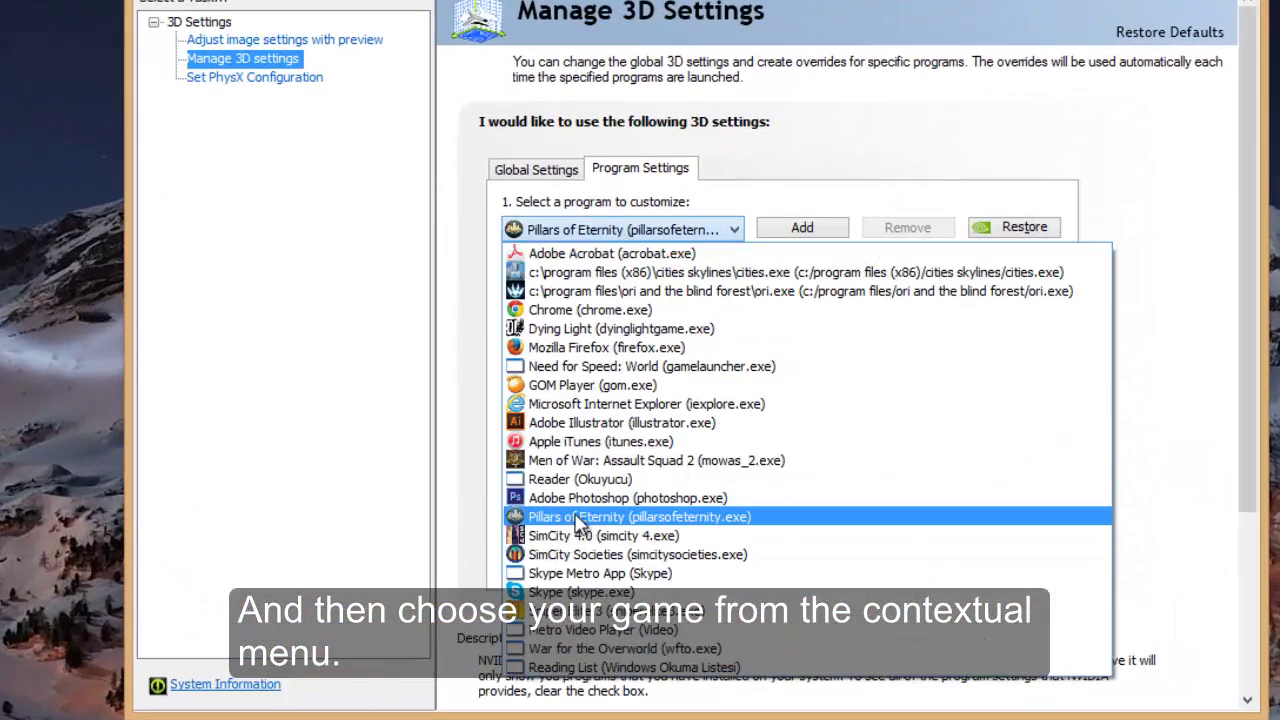
pyautogui.click(578, 518)
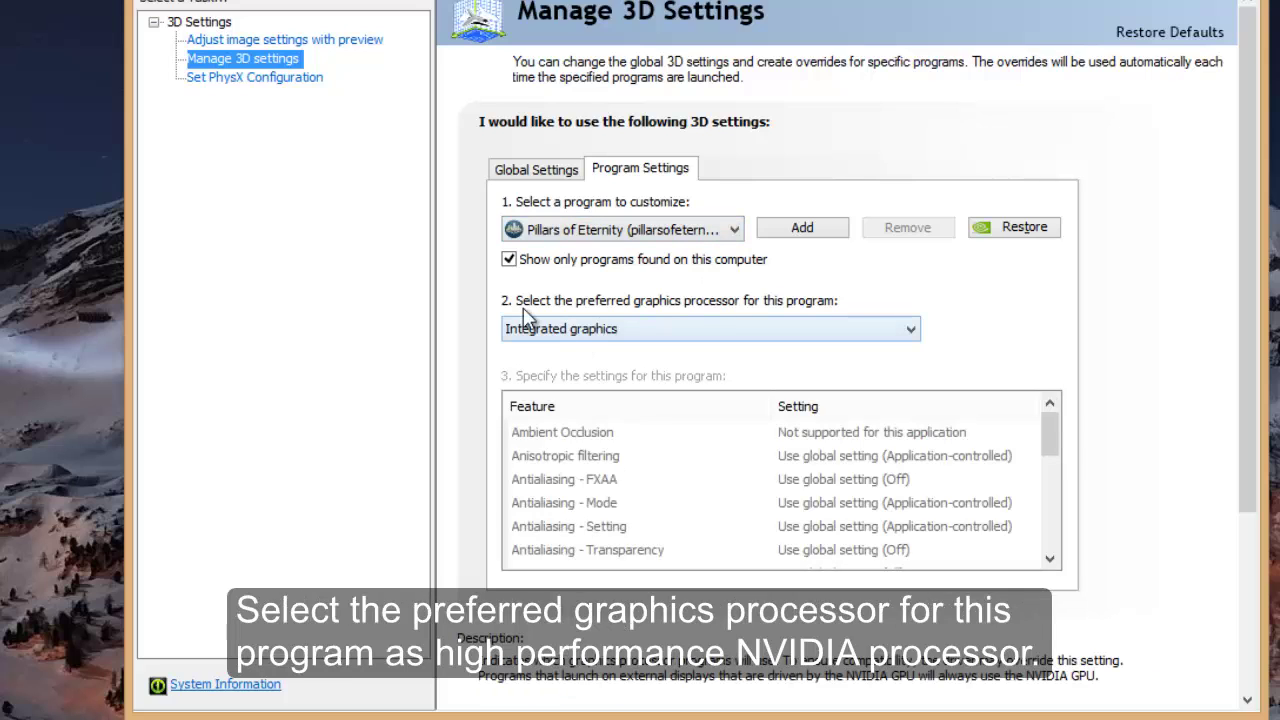
pyautogui.click(628, 332)
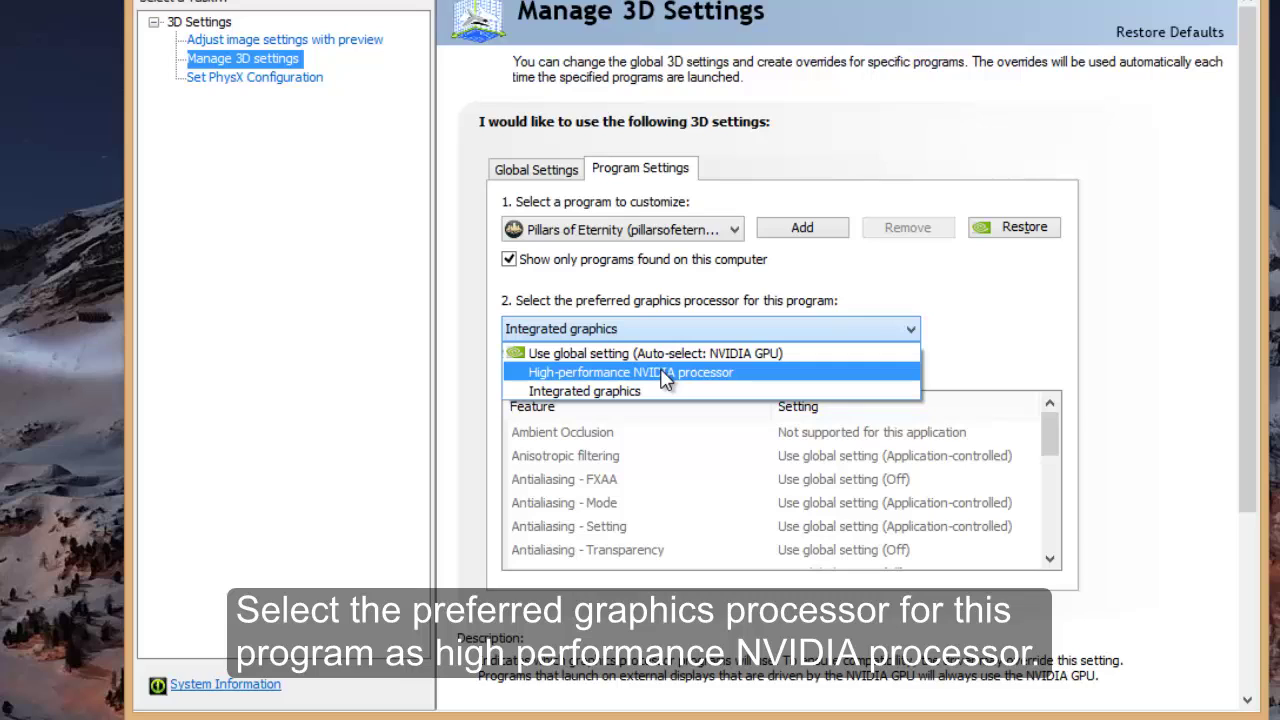
pyautogui.click(662, 375)
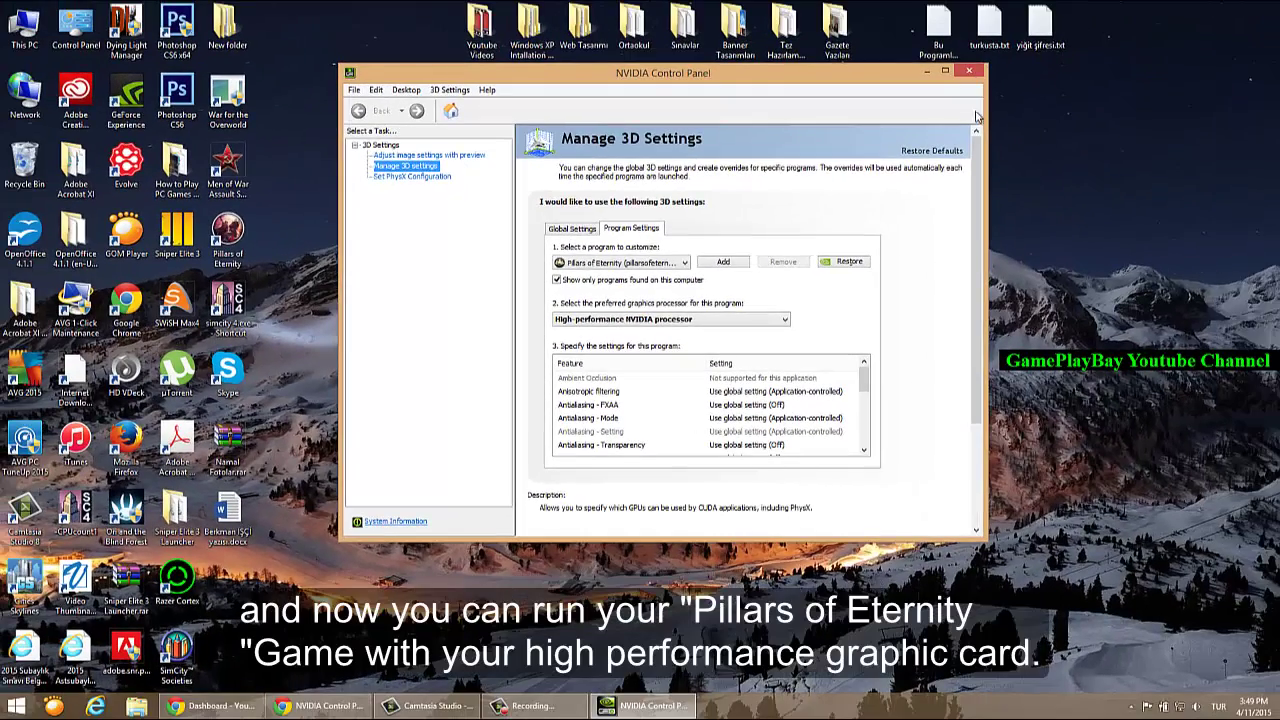
pyautogui.click(968, 74)
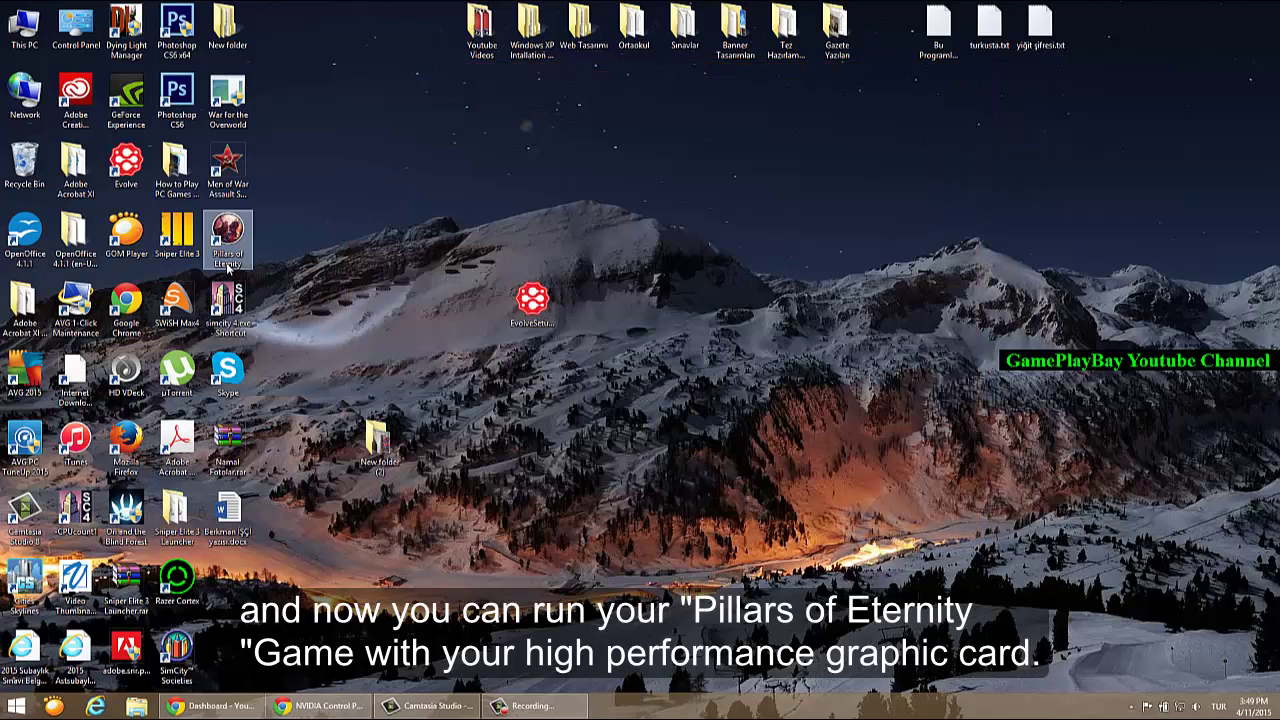
# Step: Relaunch Pillars of Eternity from the desktop and continue the saved game
pyautogui.doubleClick(230, 240)
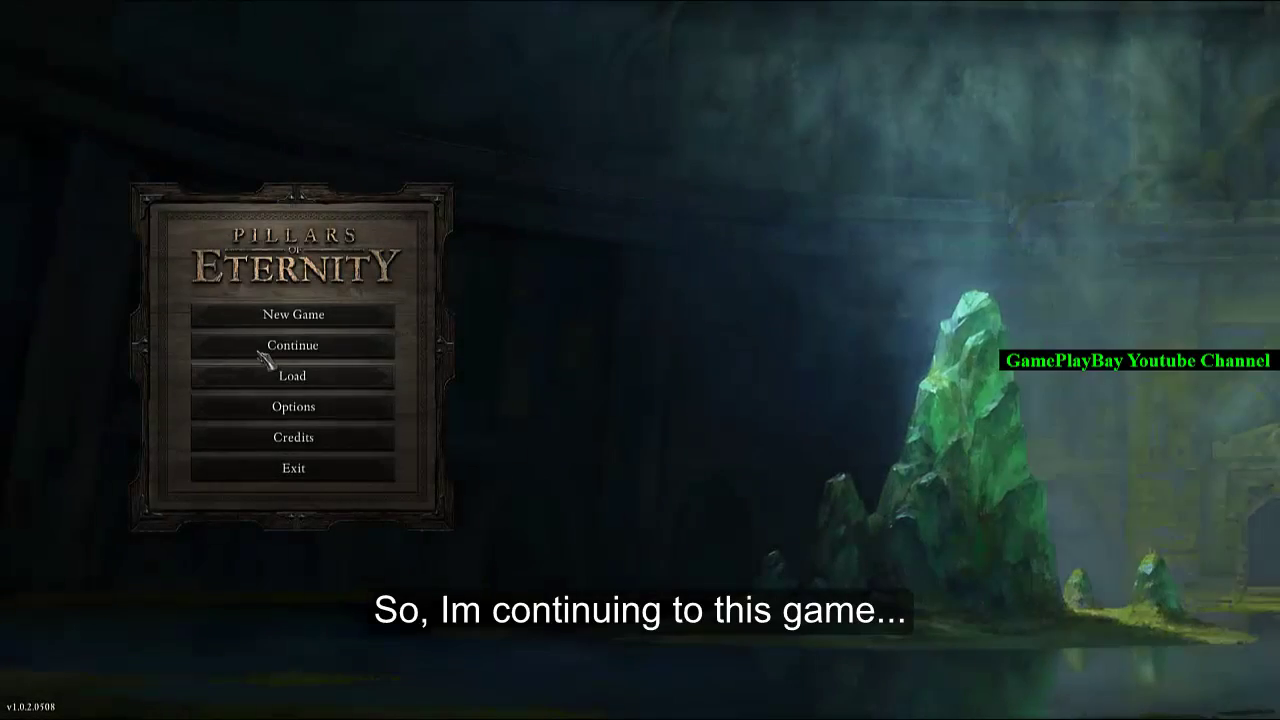
pyautogui.click(280, 350)
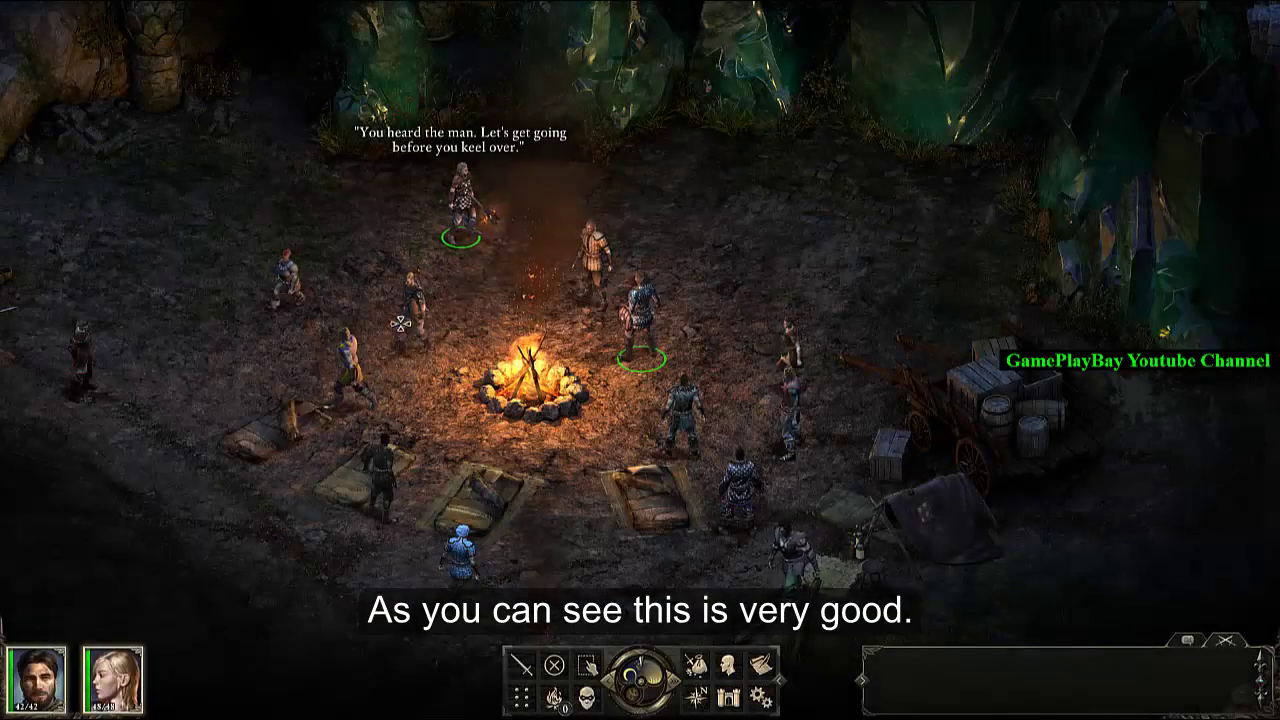
# Step: Walk the party around the camp, from the campfire past the merchant and across the open ground, to check the game's smoothness
pyautogui.scroll(-2, 600, 280)
pyautogui.click(414, 283)
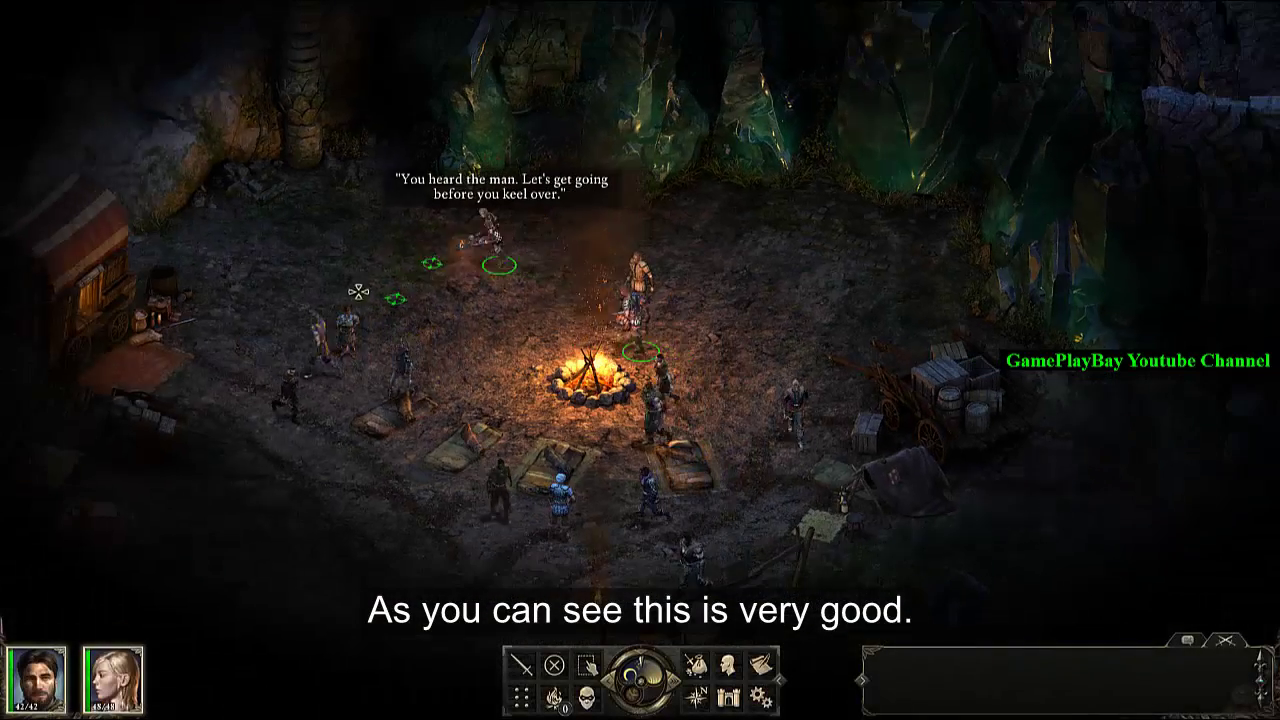
pyautogui.click(218, 400)
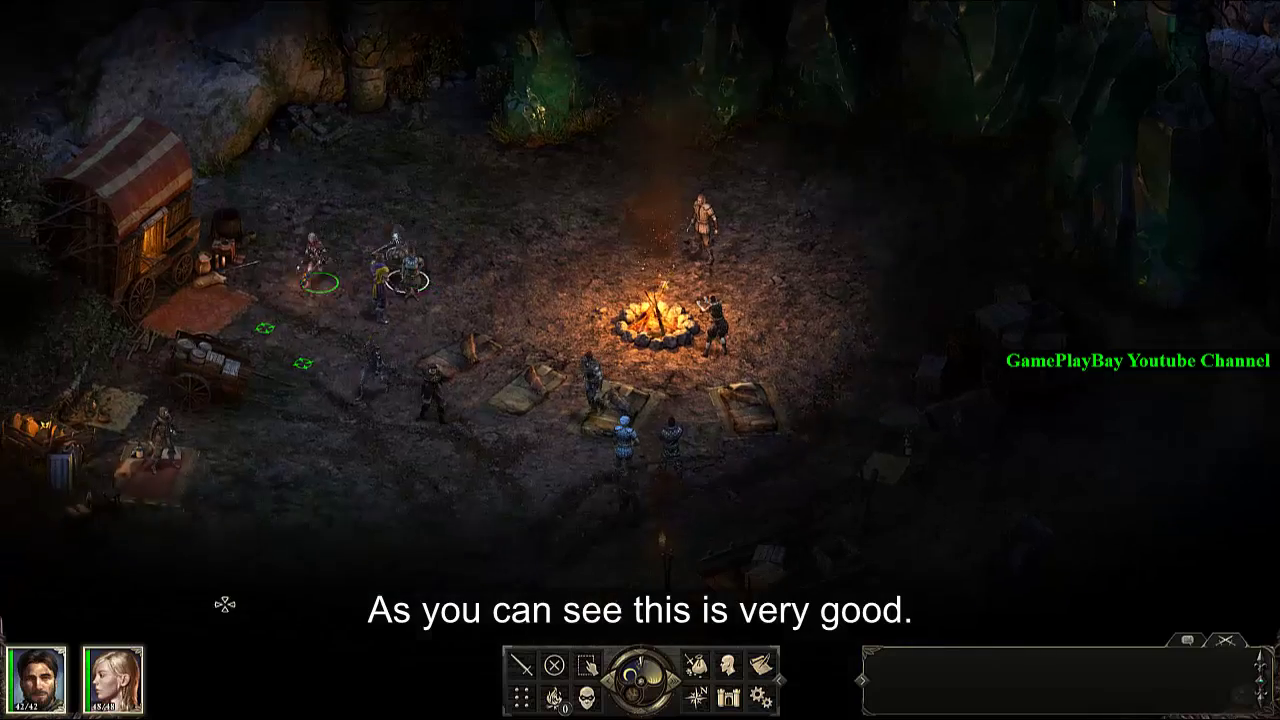
pyautogui.click(592, 398)
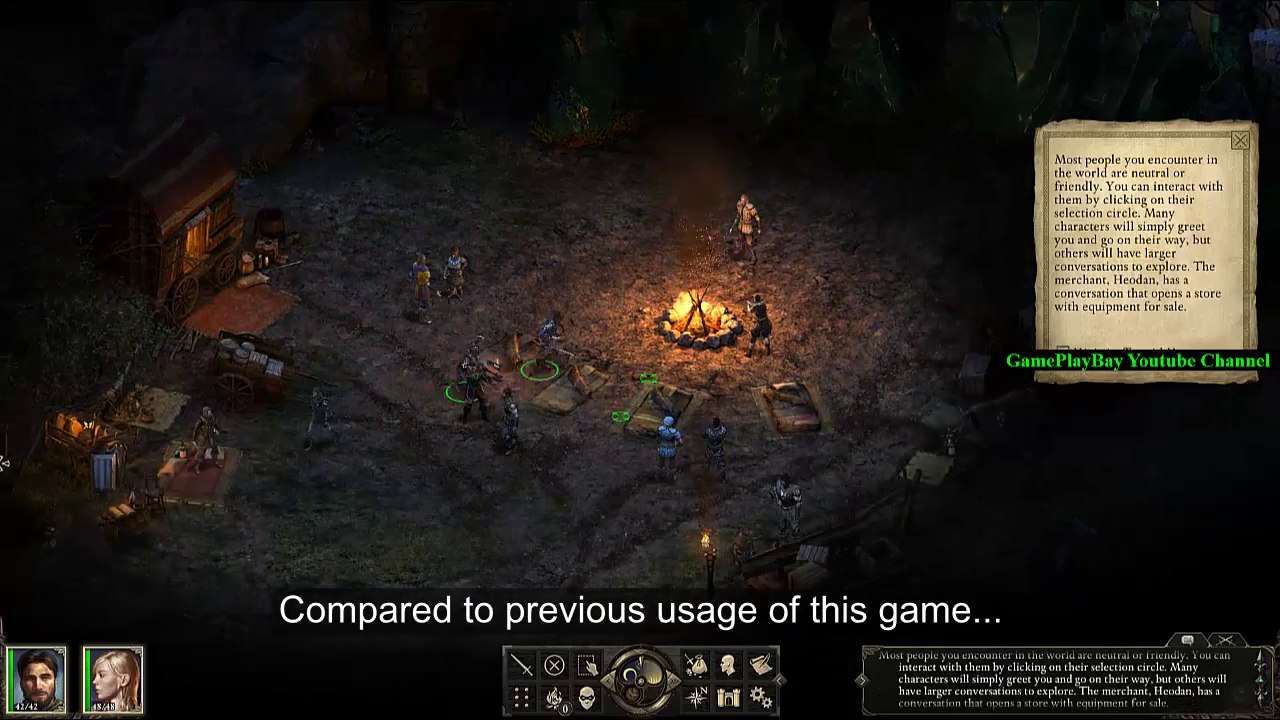
pyautogui.click(470, 400)
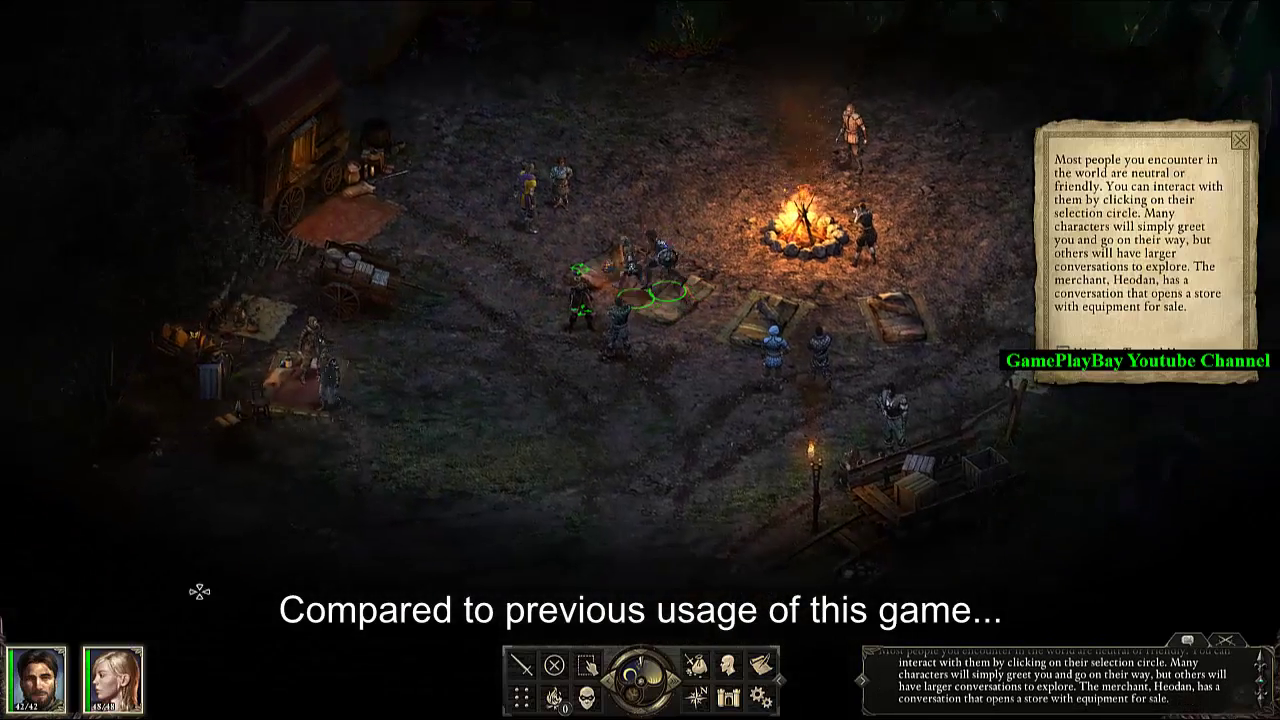
pyautogui.click(386, 483)
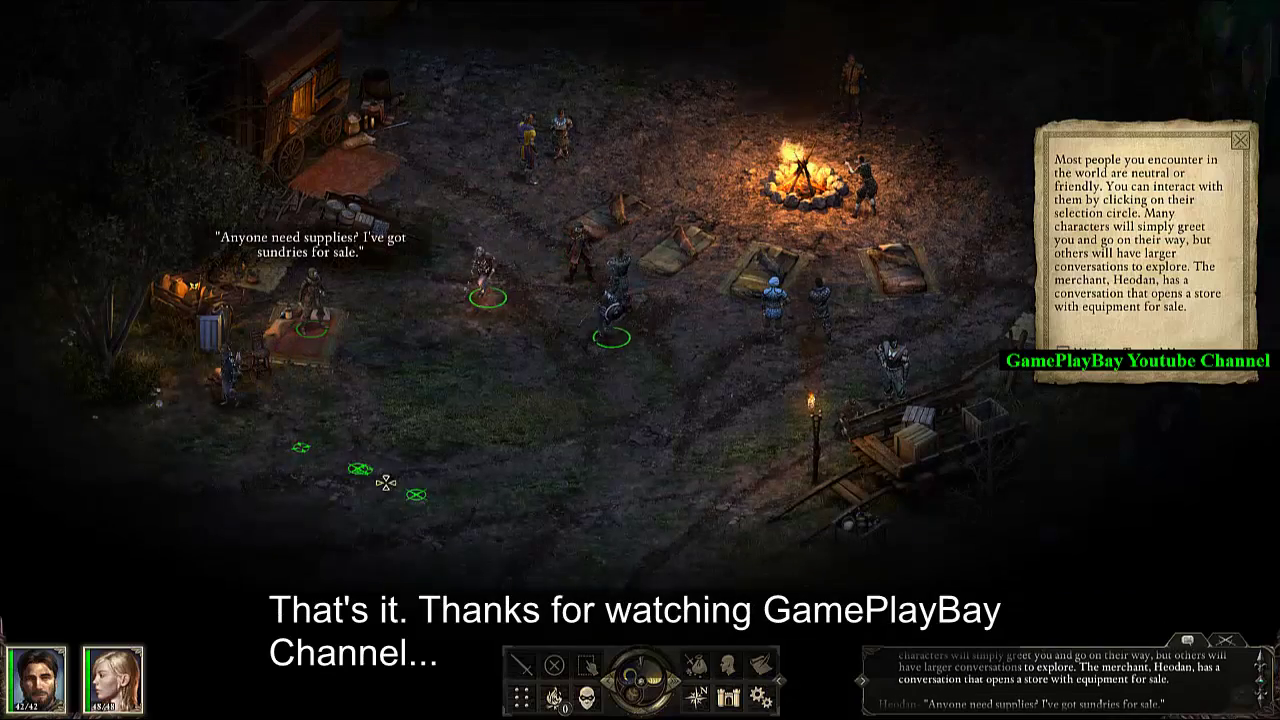
pyautogui.moveTo(60, 211); pyautogui.dragTo(471, 531)
pyautogui.click(479, 524)
pyautogui.click(764, 419)
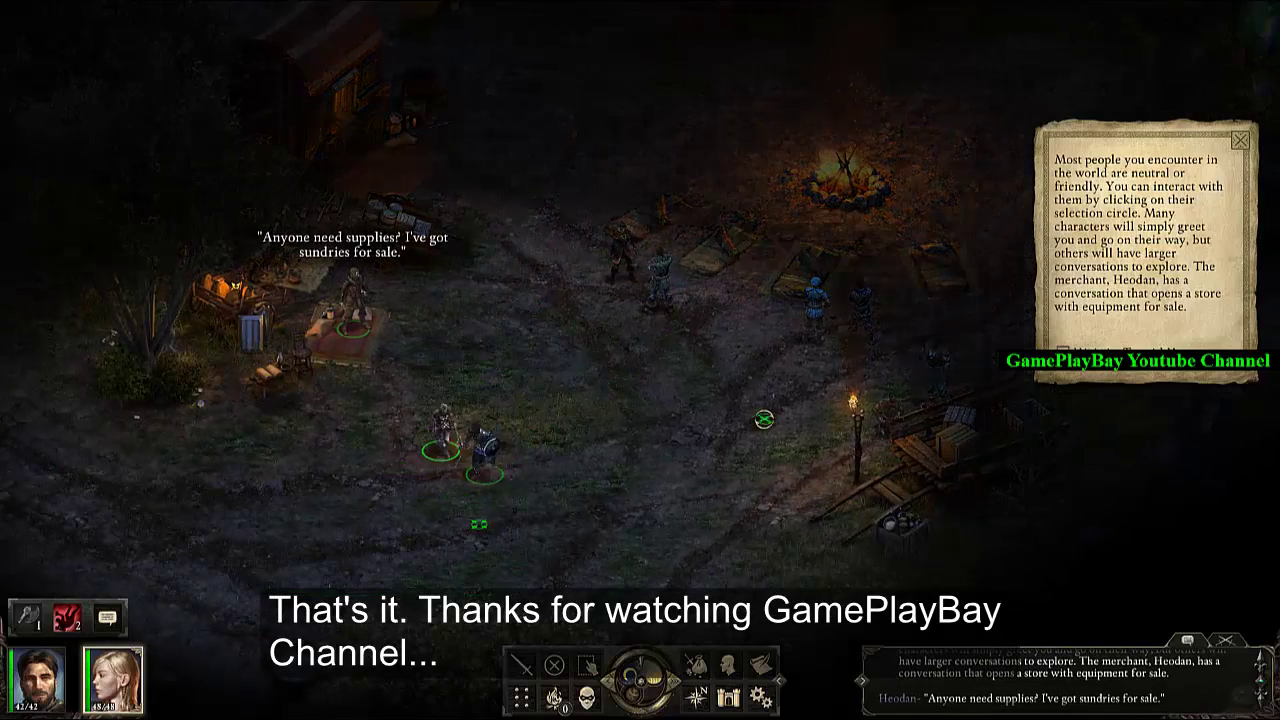